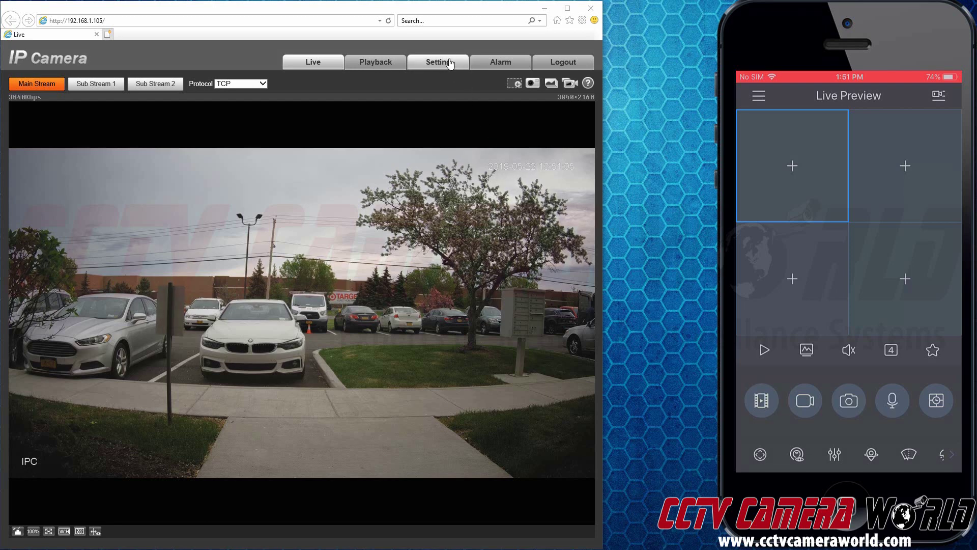
- Enable P2P under Network > Access Platform, save, and confirm its status reads Online
click(450, 63)
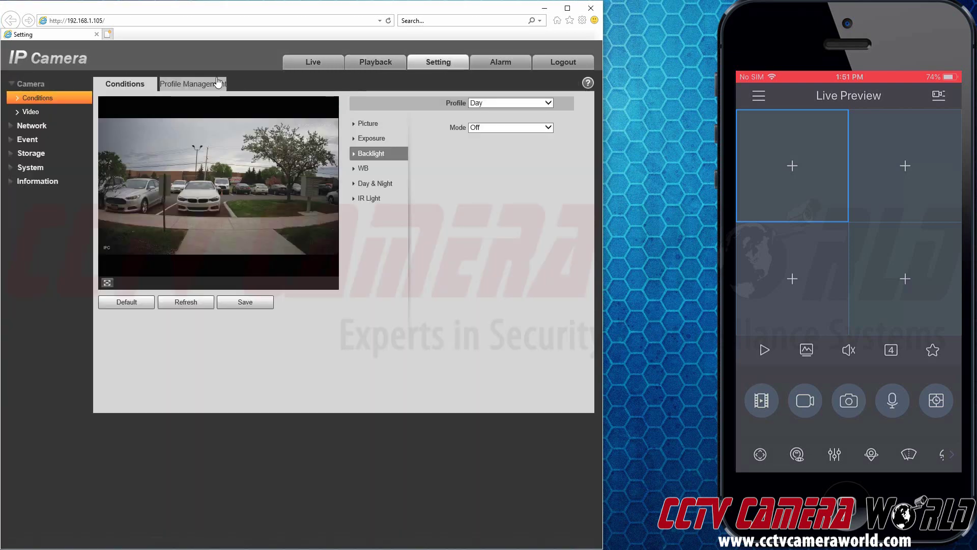
click(41, 125)
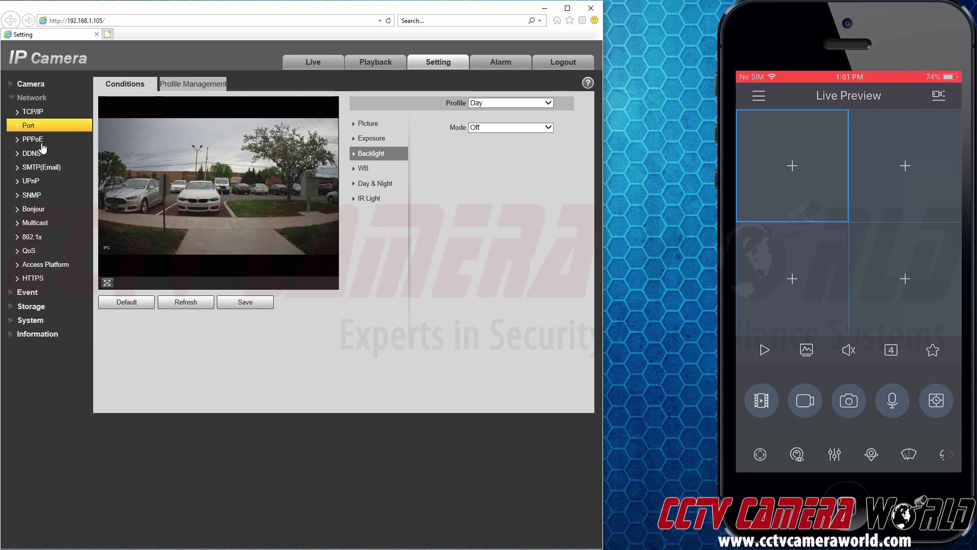
click(37, 264)
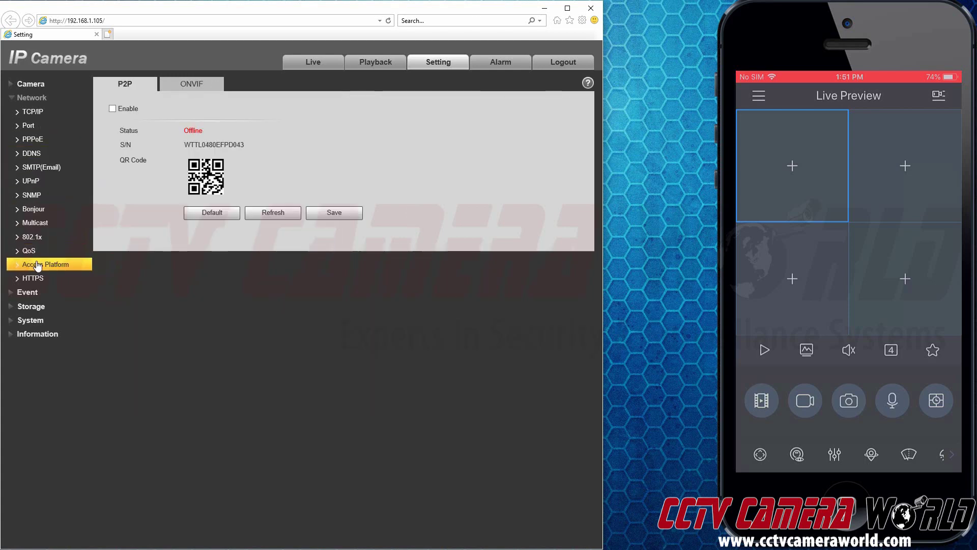
click(113, 109)
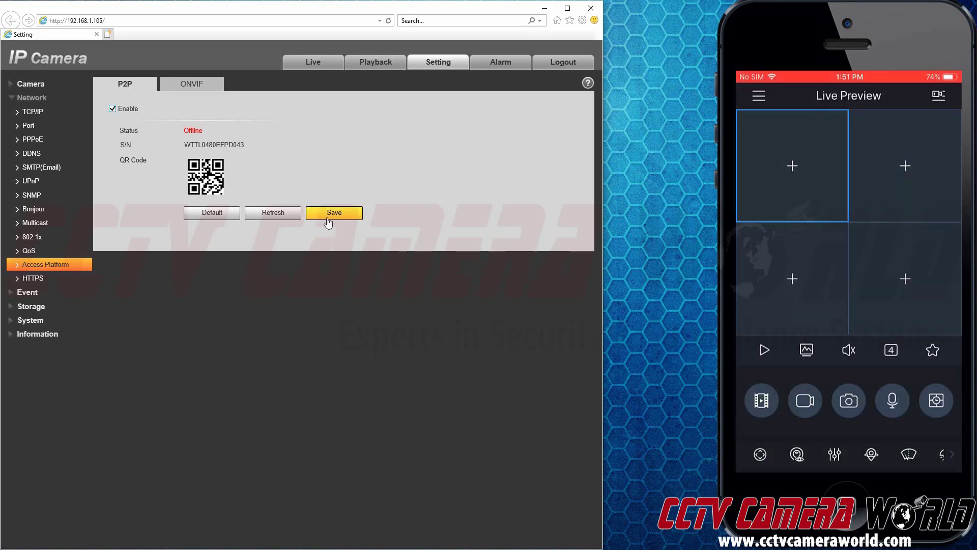
click(331, 218)
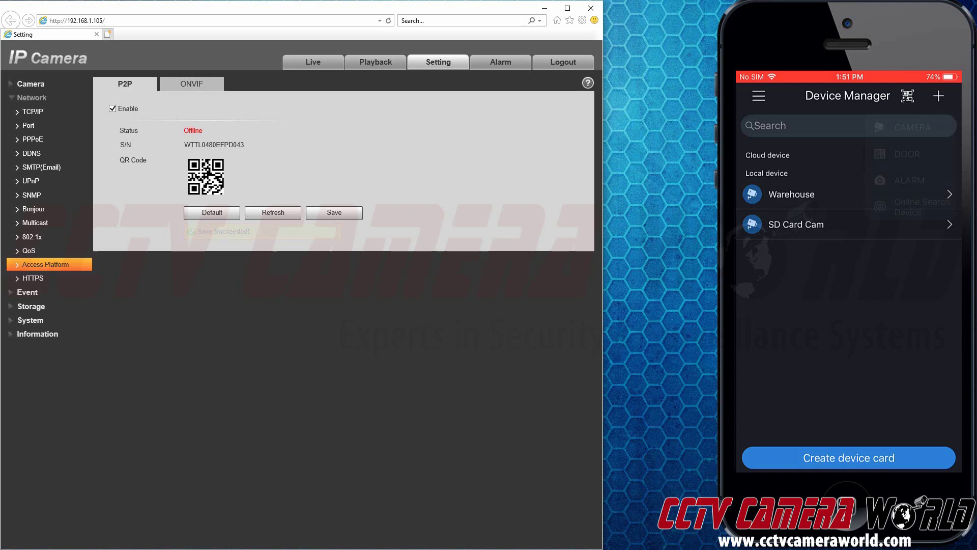
click(268, 214)
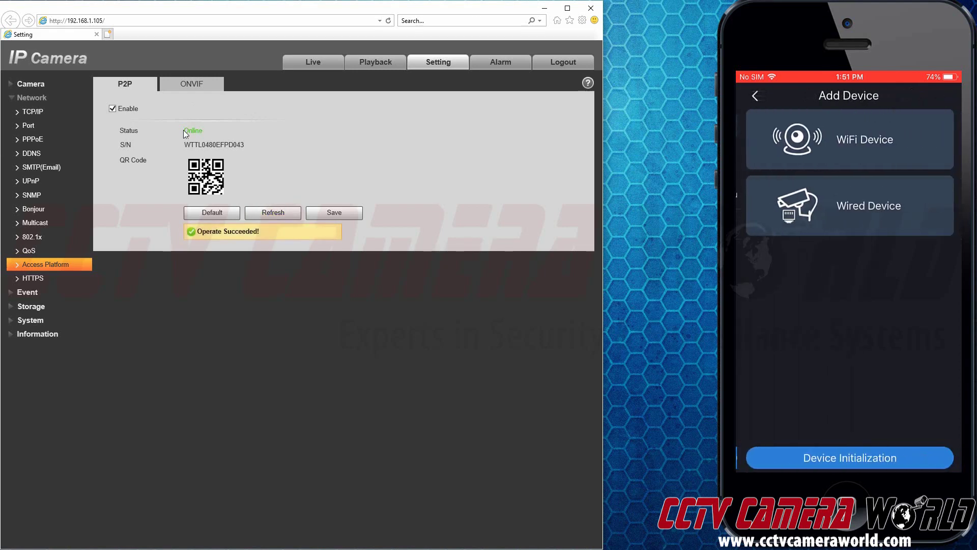
drag(183, 130, 235, 127)
click(234, 127)
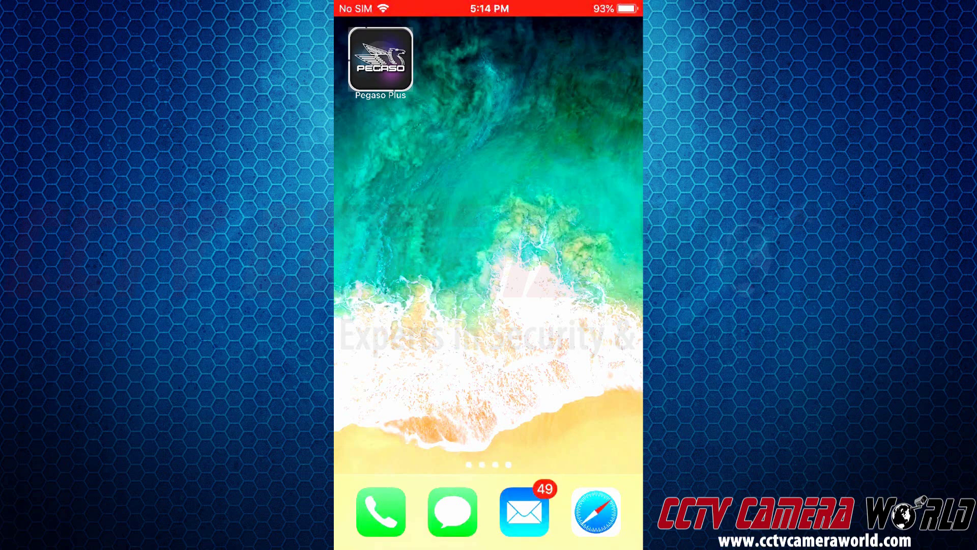
- Launch Pegaso Plus and open the Device List from a playback channel window
click(380, 59)
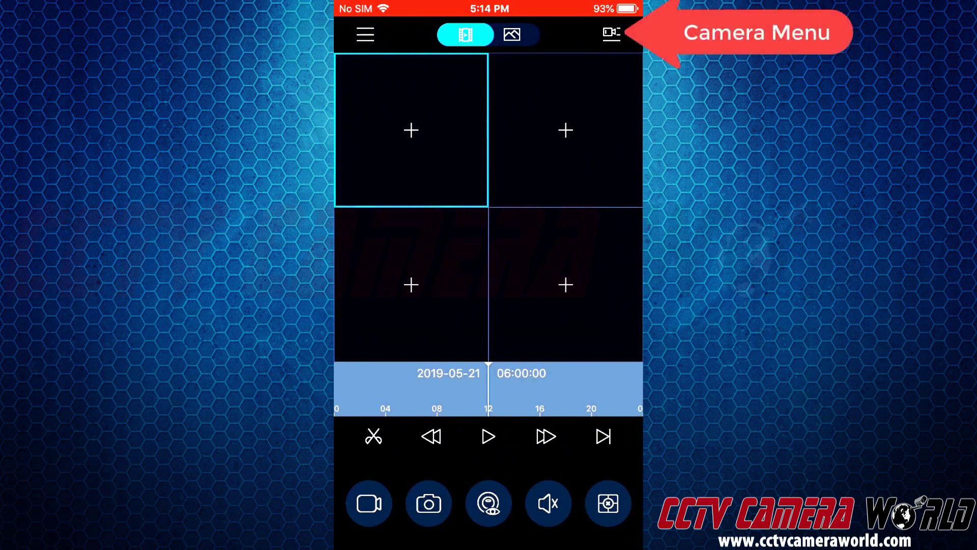
click(411, 130)
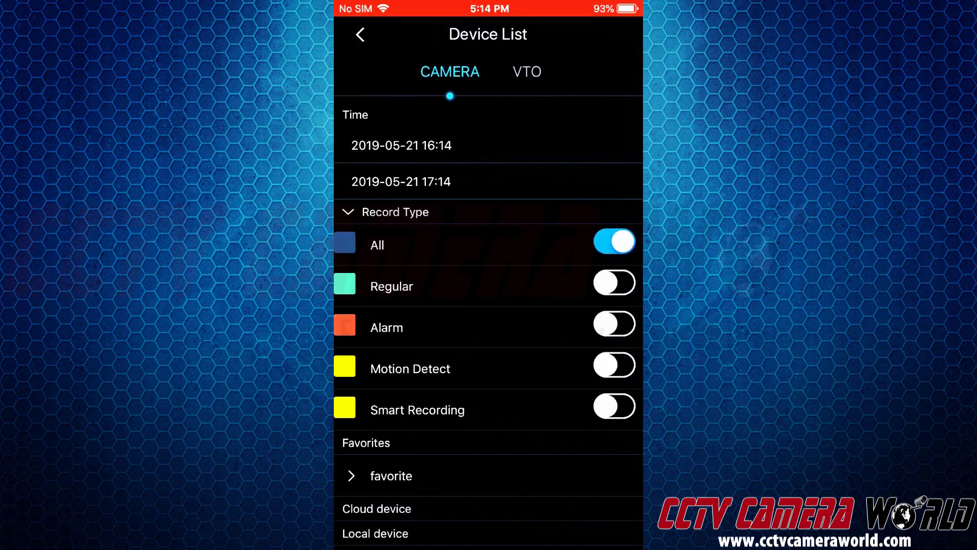
- Scroll through the Device List to review the Record Type toggles, with All turned on
scroll(489, 384, down, 3)
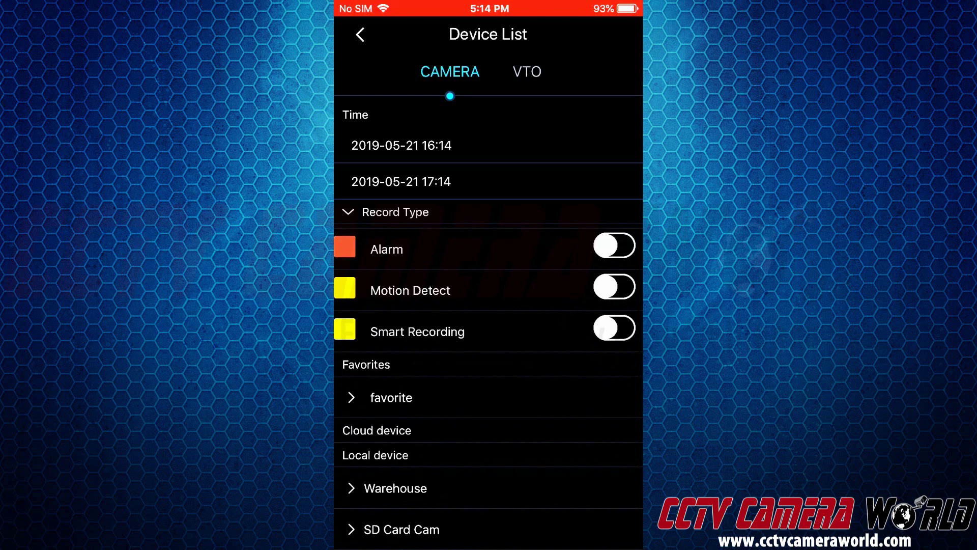
scroll(488, 386, up, 2)
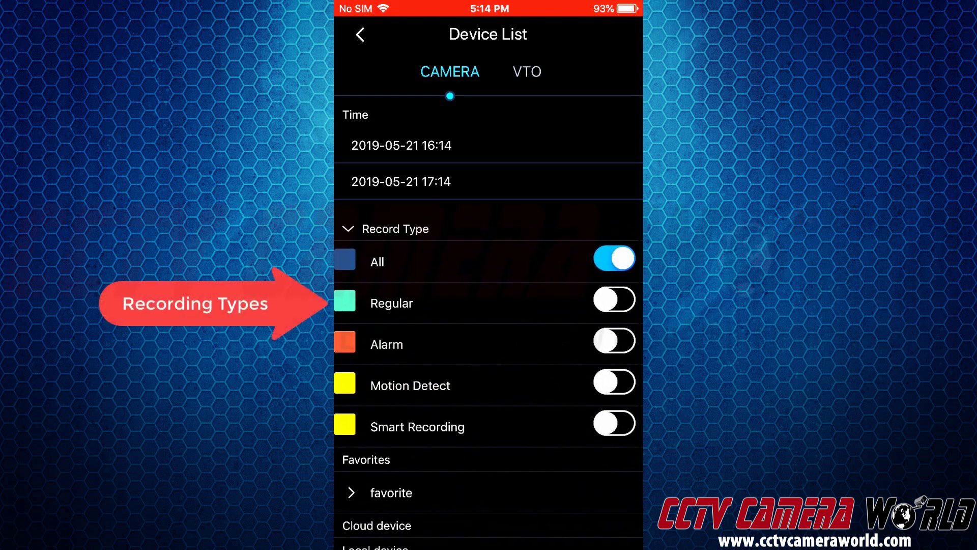
scroll(488, 336, down, 1)
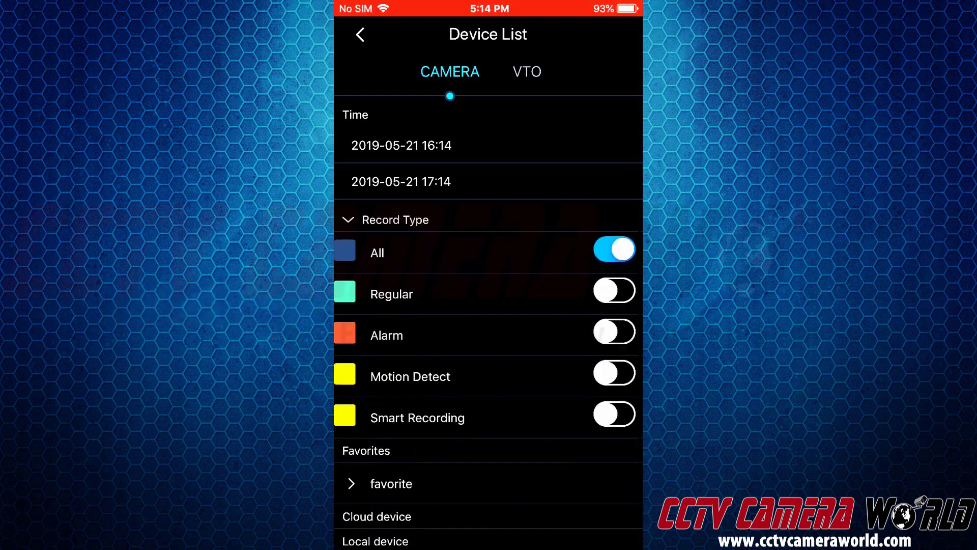
scroll(489, 336, down, 4)
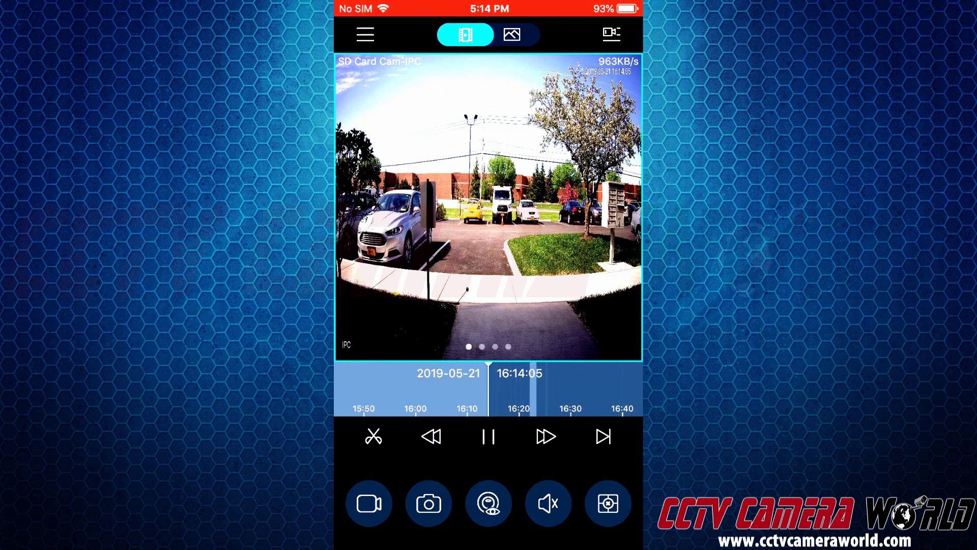
- Skip the 2019-05-21 recording ahead to about 16:18 and pause it at 16:18:12
drag(509, 398, 486, 396)
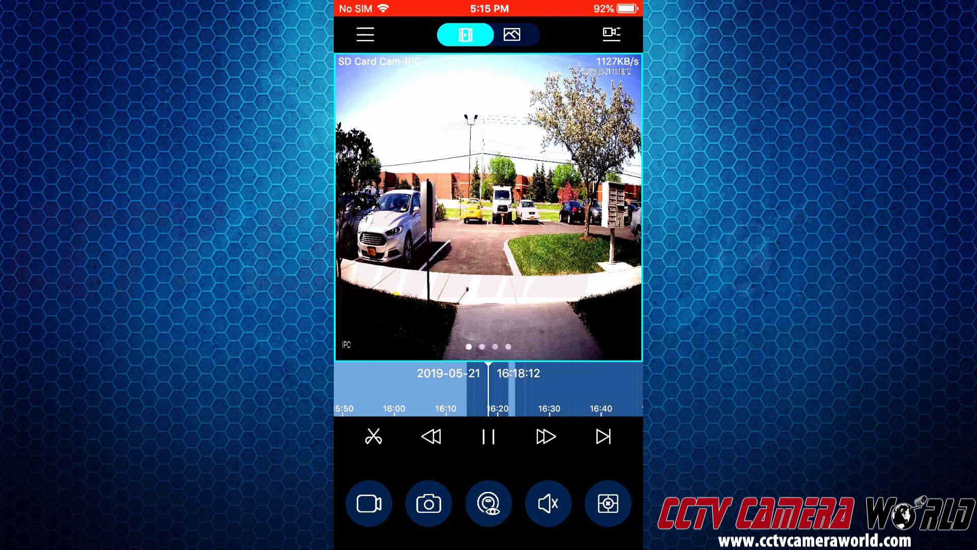
click(488, 436)
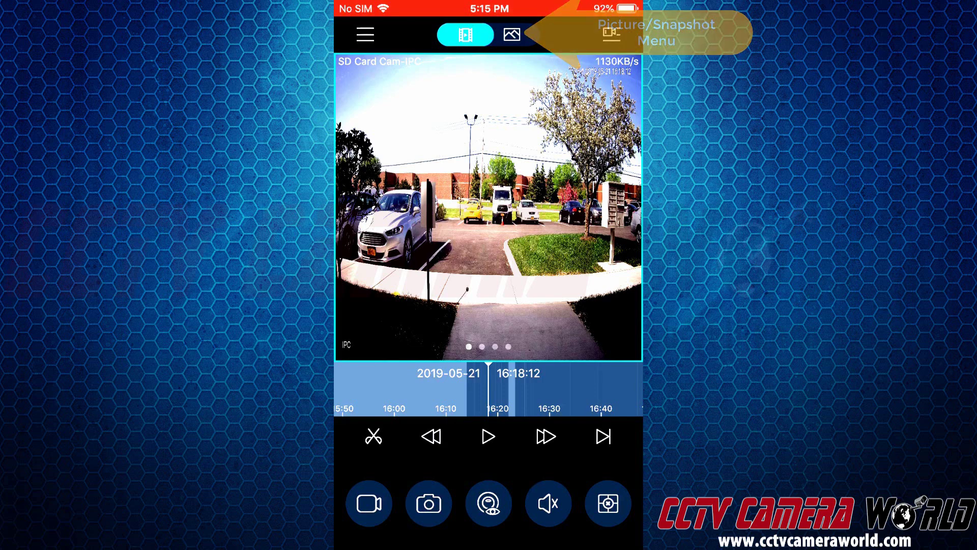
- Switch to snapshot playback, play the SD Card Cam IPC clip, and pause at 17:14:15
click(511, 35)
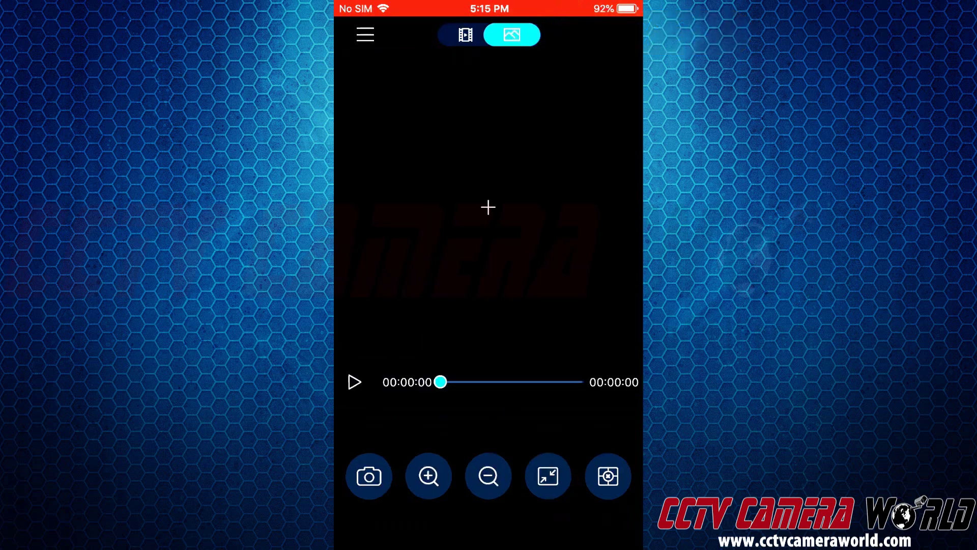
click(488, 207)
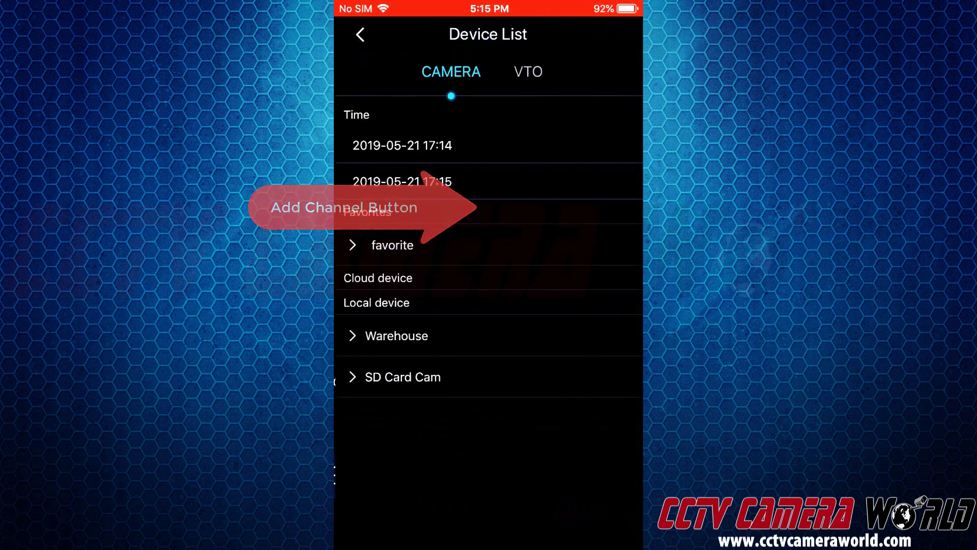
click(402, 377)
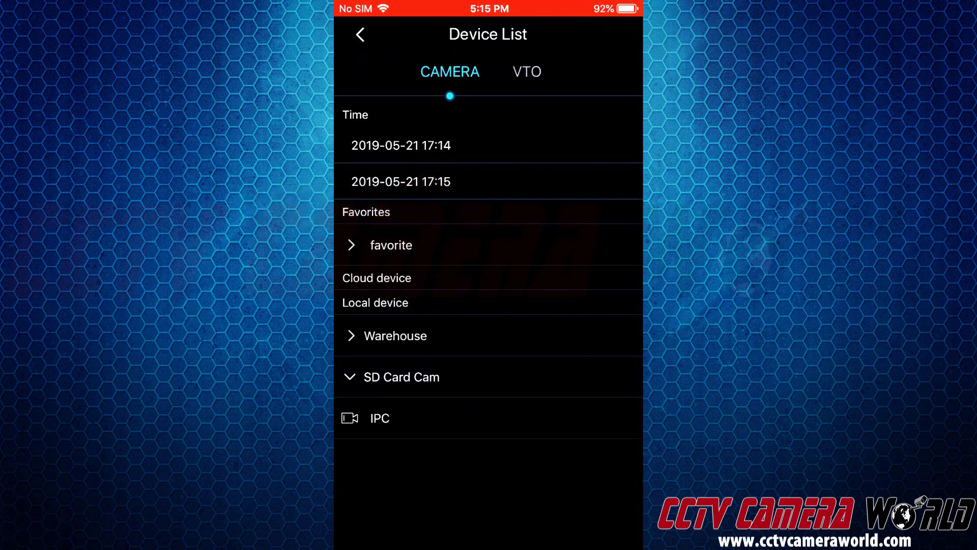
click(380, 418)
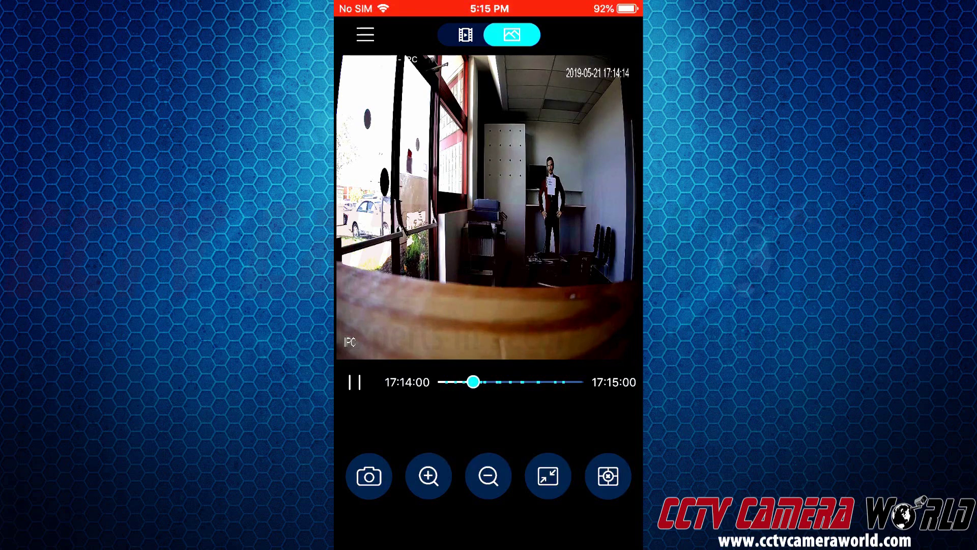
click(354, 382)
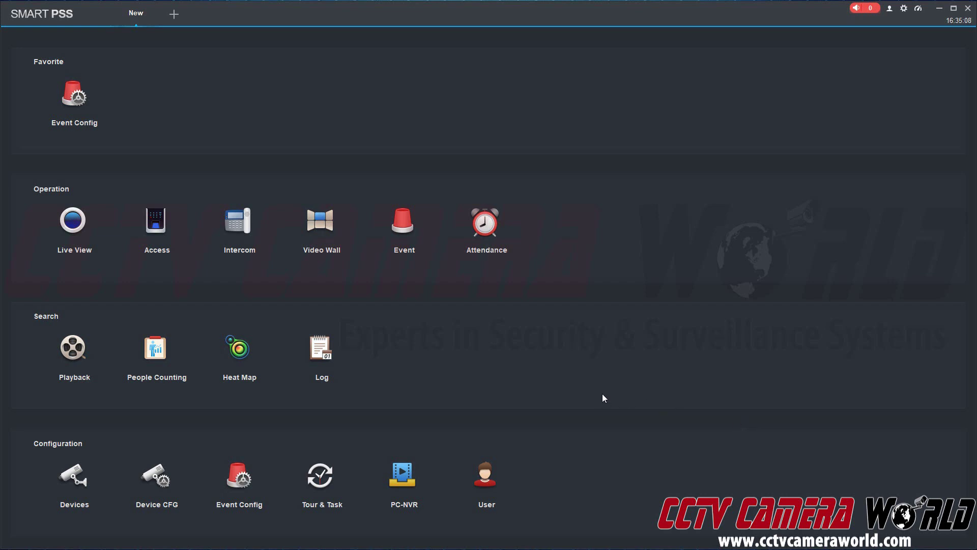
- Open SmartPSS Playback and tick SD Card Cam in the Device tree
click(88, 357)
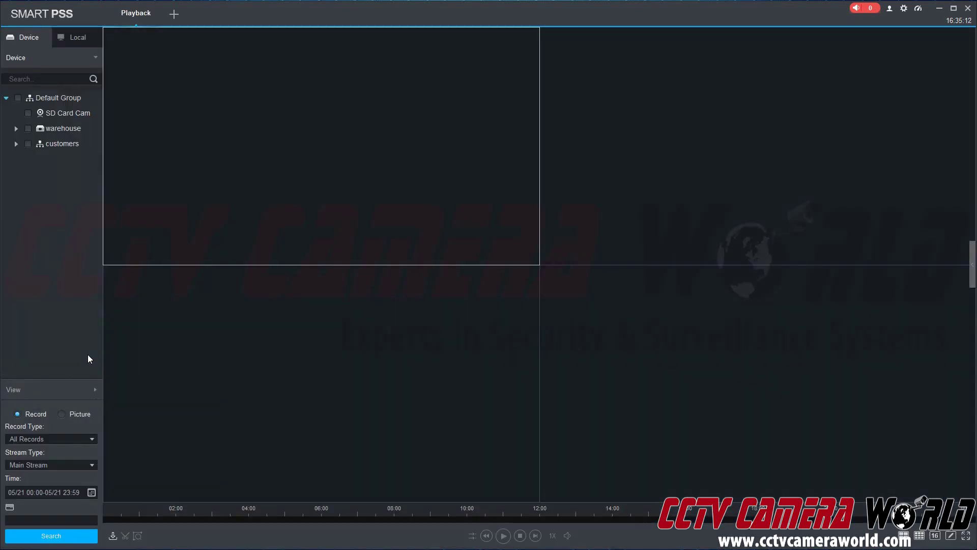
click(28, 112)
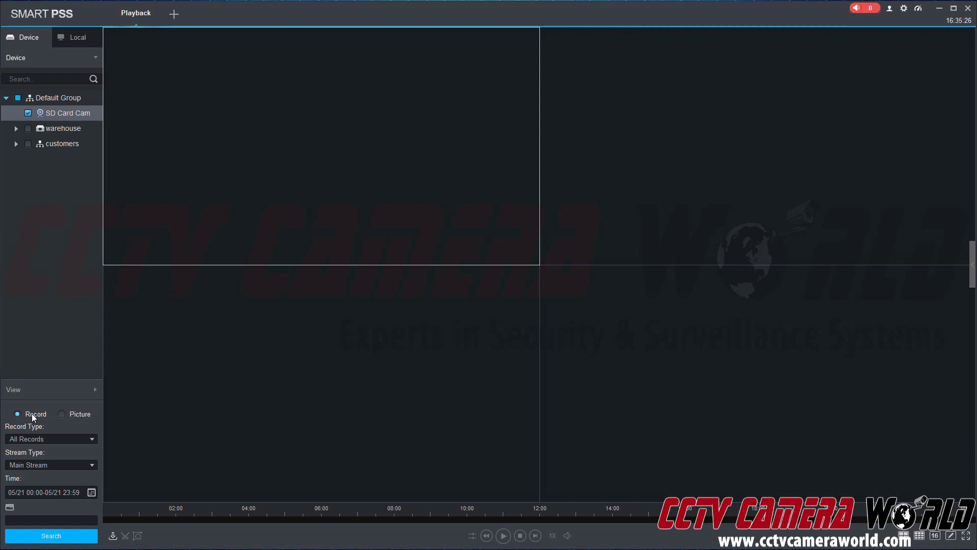
- Set Record Type to All Records and Stream Type to Main Stream
click(38, 437)
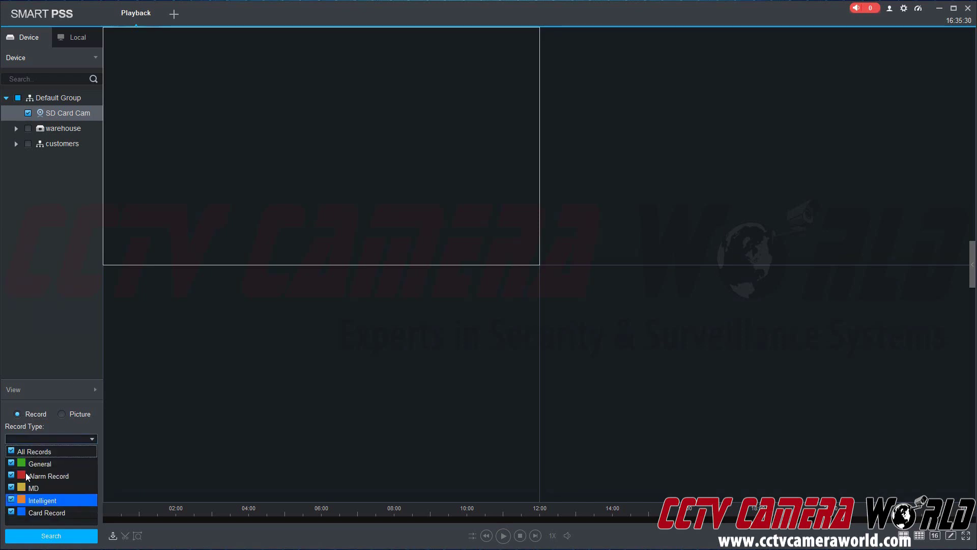
click(26, 453)
click(27, 452)
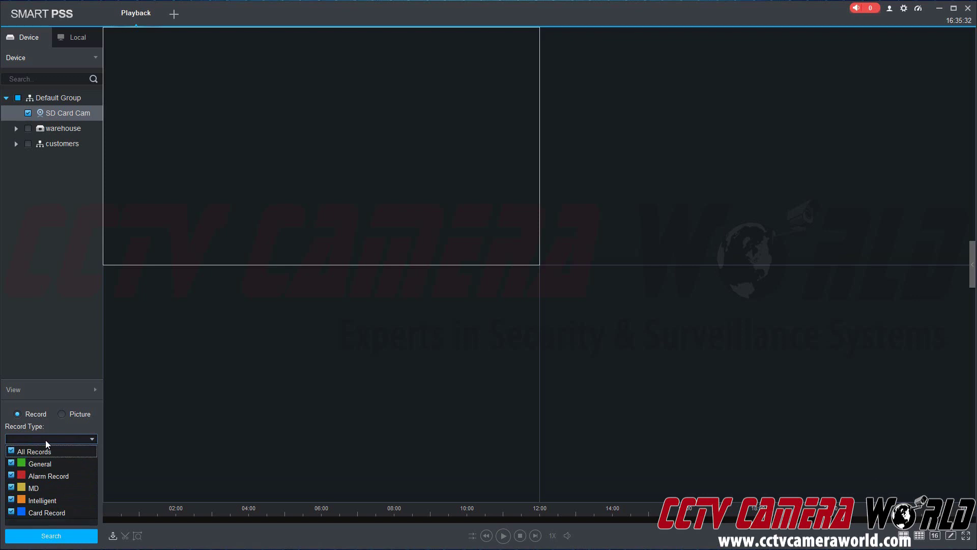
click(46, 440)
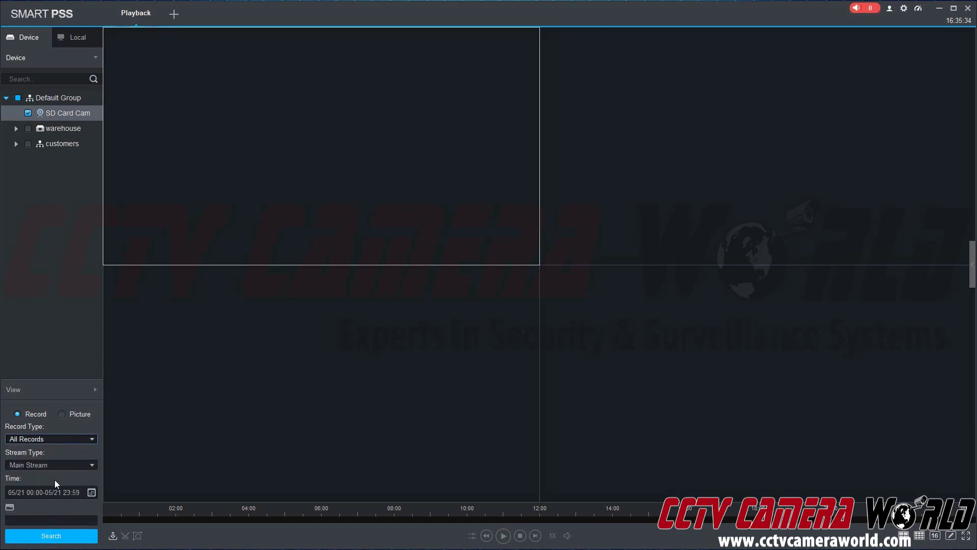
click(56, 465)
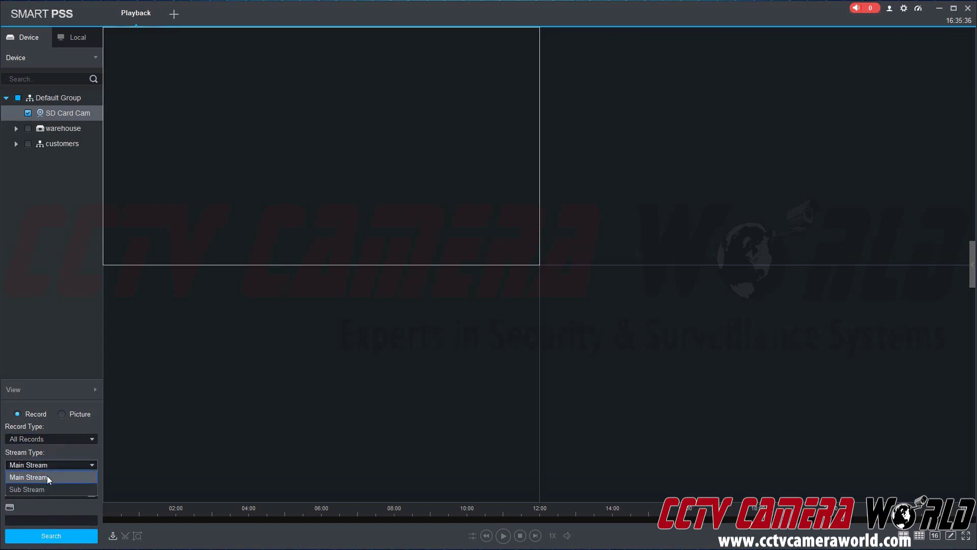
click(45, 477)
- Pick May 20 in the Time calendar and search for that day's recordings
click(91, 492)
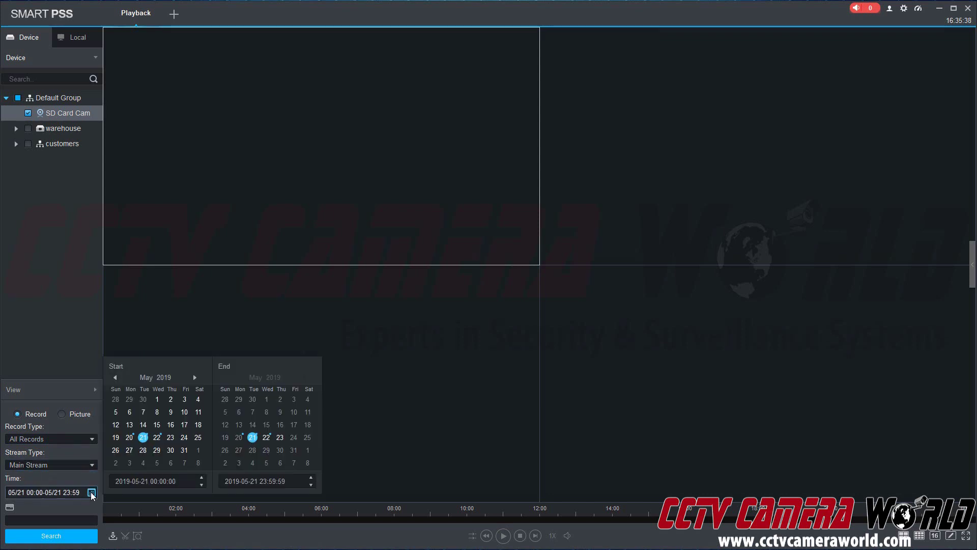
click(129, 437)
click(81, 481)
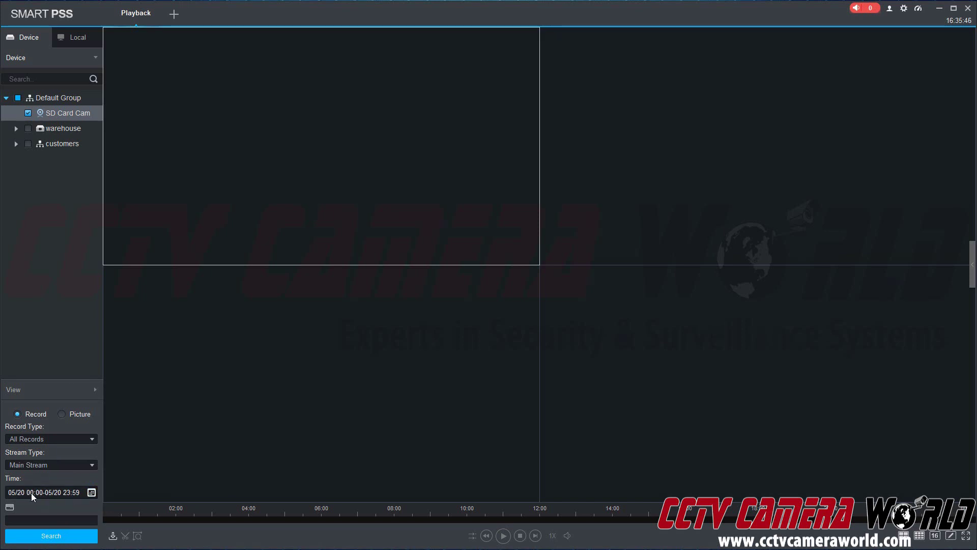
click(50, 535)
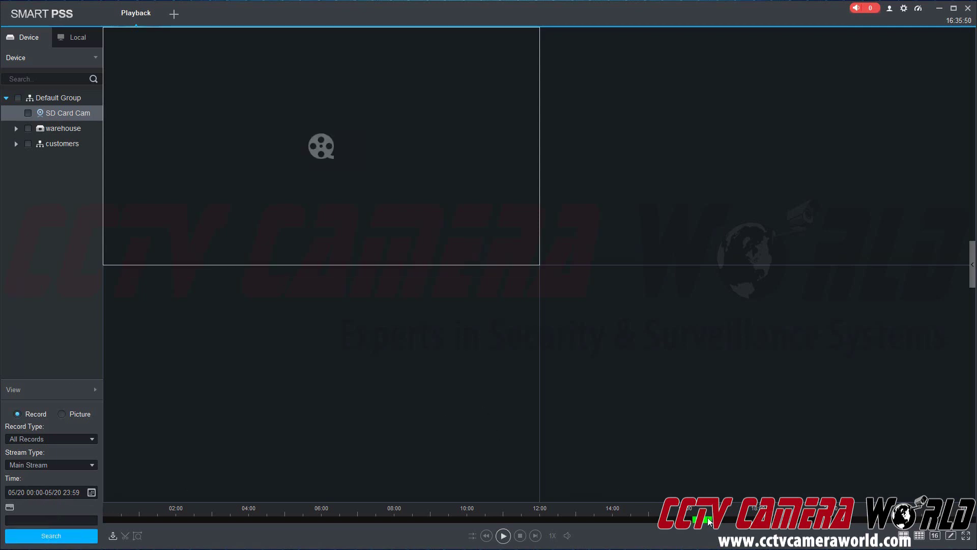
- Play the May 20 recording from about 16:20 on the zoomed timeline, then stop it at 16:20:04
scroll(712, 520, up, 1)
scroll(711, 520, up, 5)
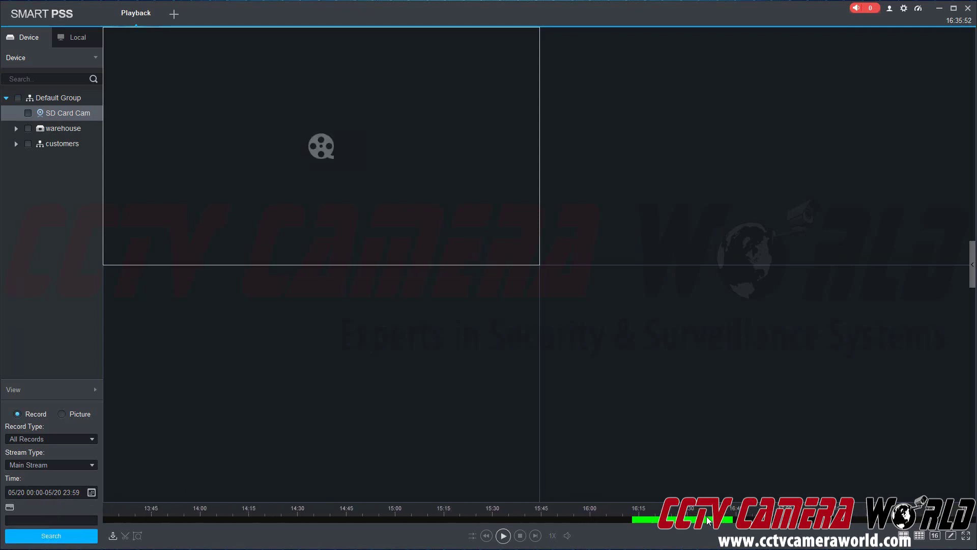
scroll(706, 521, up, 1)
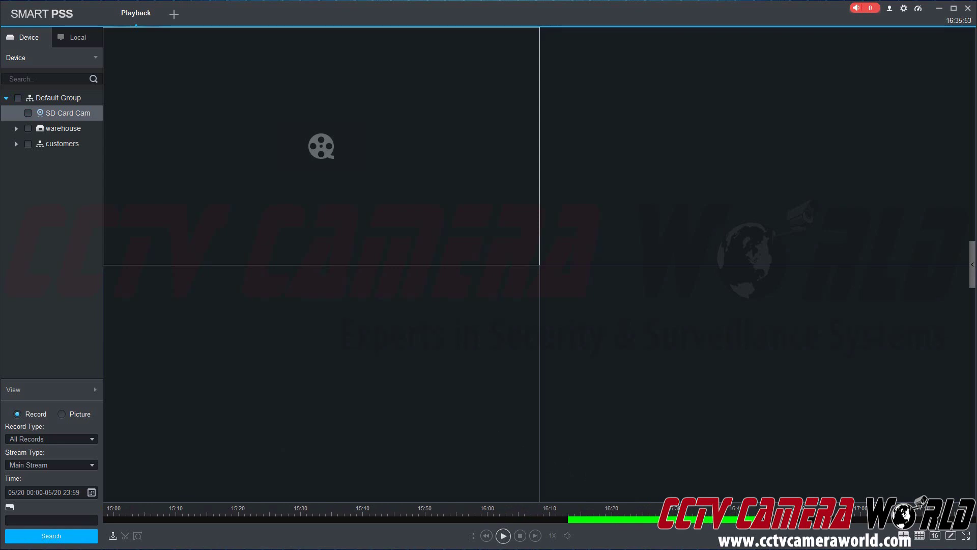
click(612, 520)
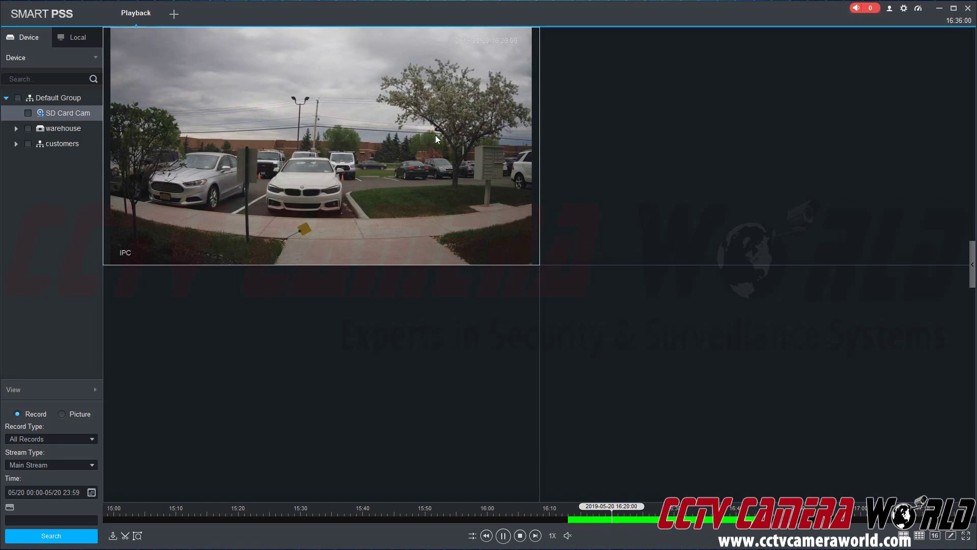
mouse_move(466, 96)
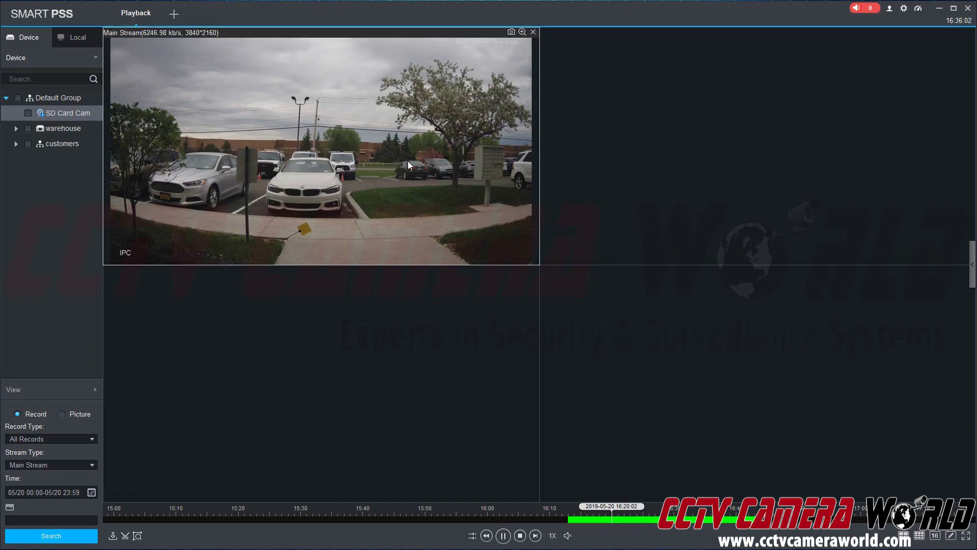
click(520, 536)
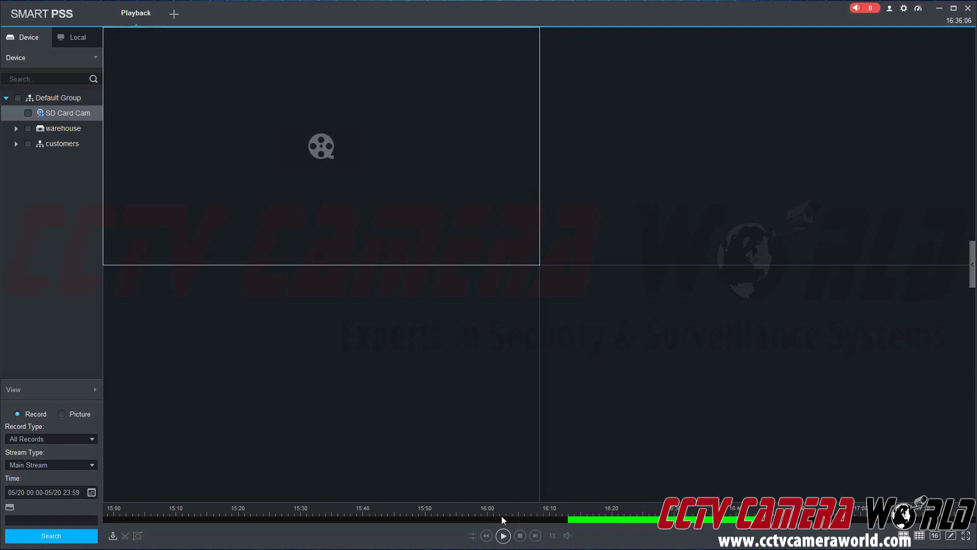
- Search SD Card Cam's May 20 snapshots, advance to the next one, and enable 2-second autoplay
click(80, 413)
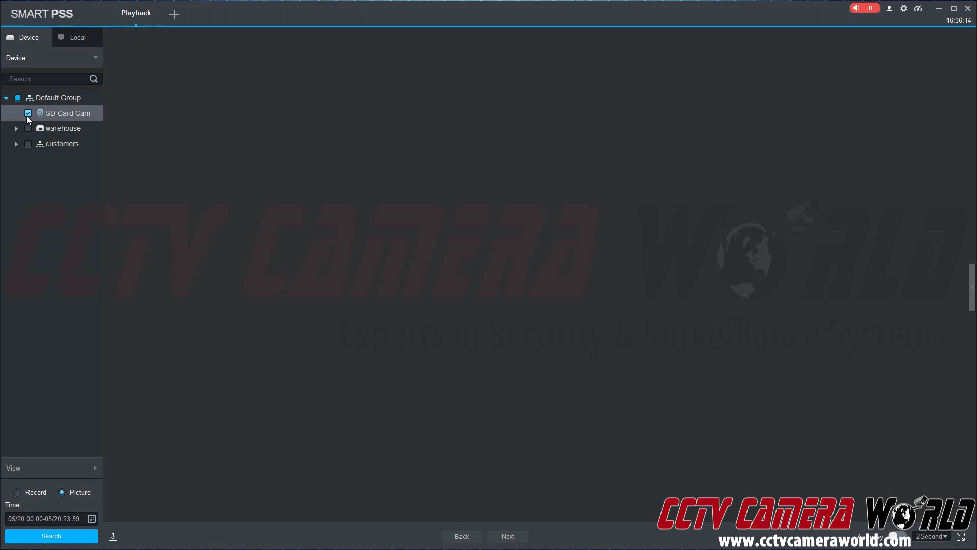
click(51, 536)
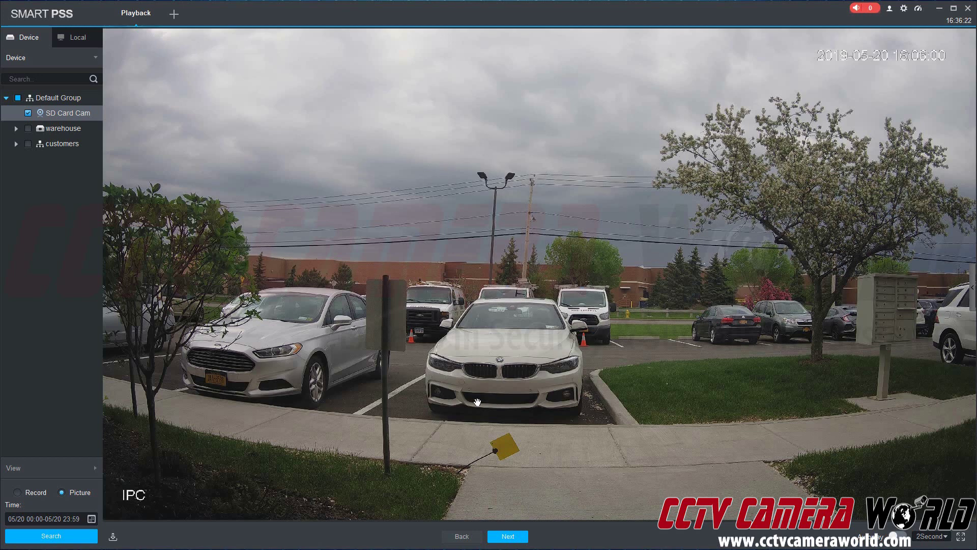
click(513, 539)
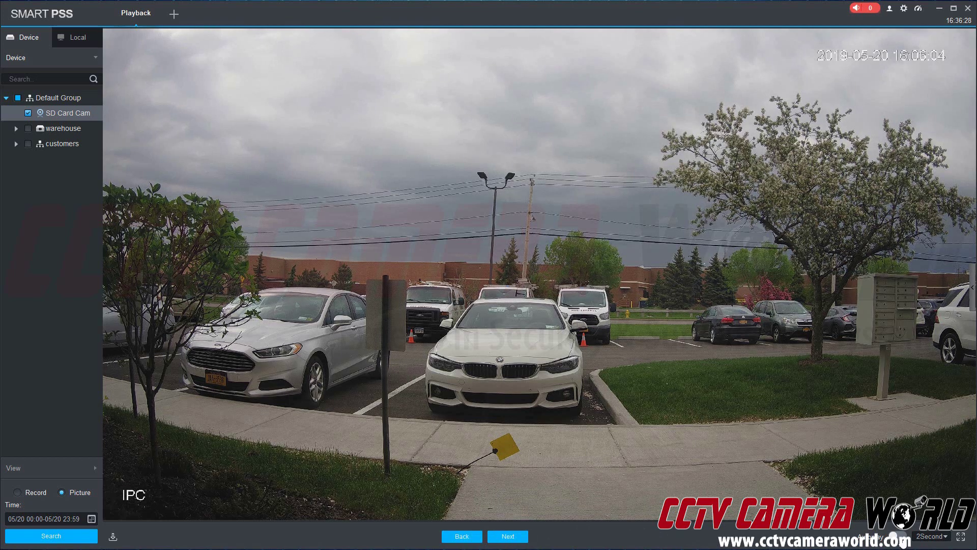
click(898, 537)
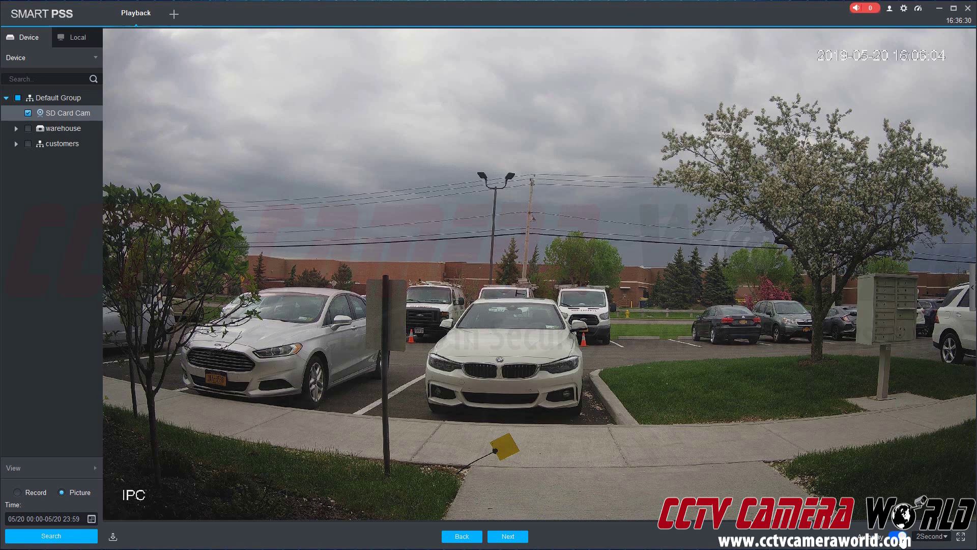